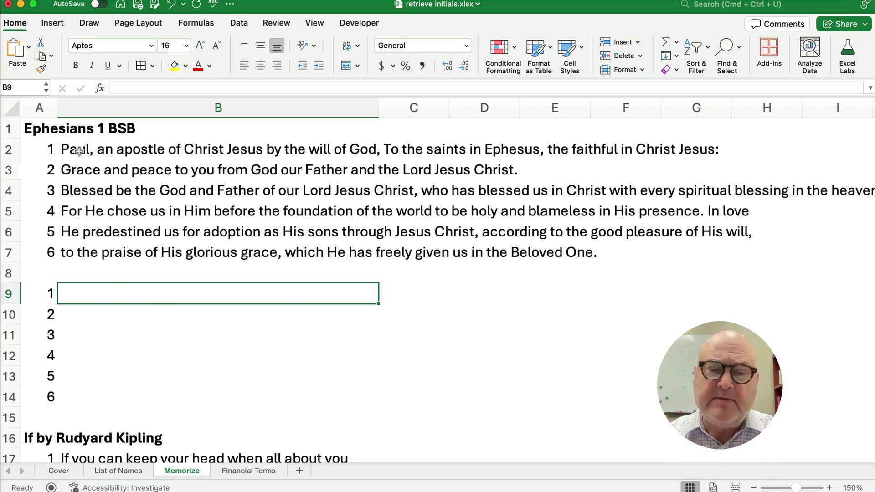
Review verse 1's text spanning B2 to G2, then select B9 for the formula.
{"action": "left_click_drag", "start_coordinate": [79, 151], "coordinate": [684, 249]}
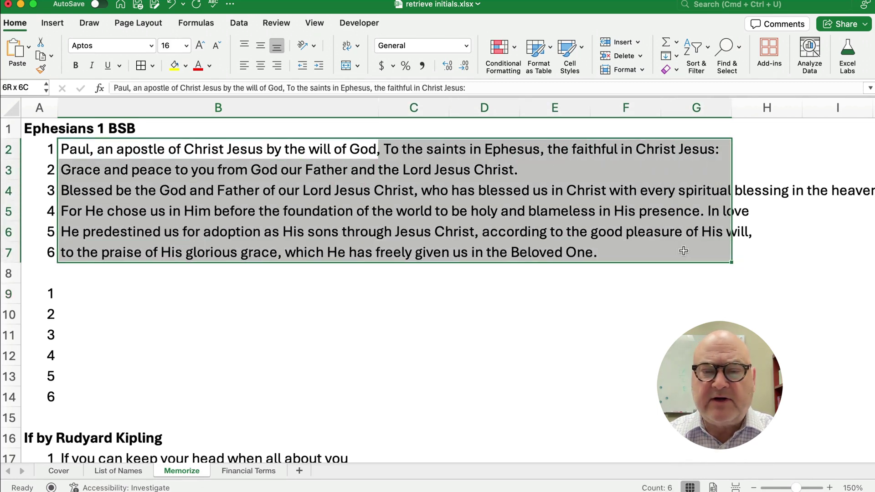
{"action": "left_click", "coordinate": [77, 150]}
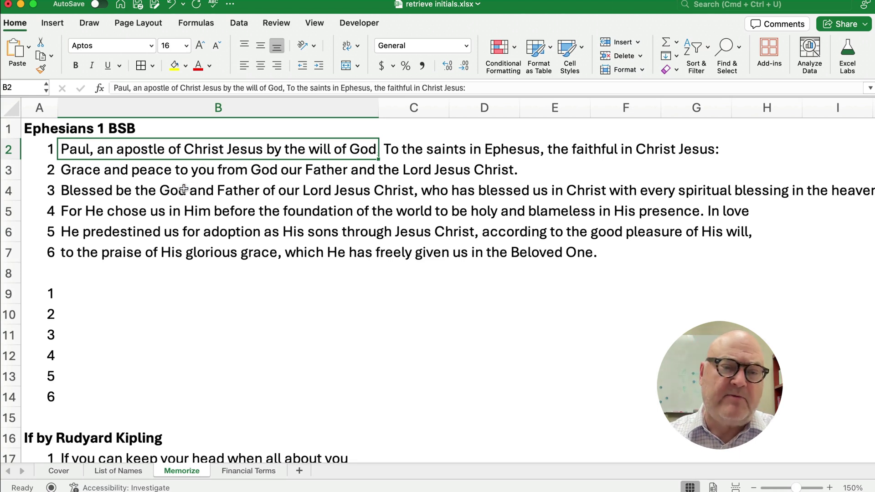
{"action": "left_click", "coordinate": [94, 294]}
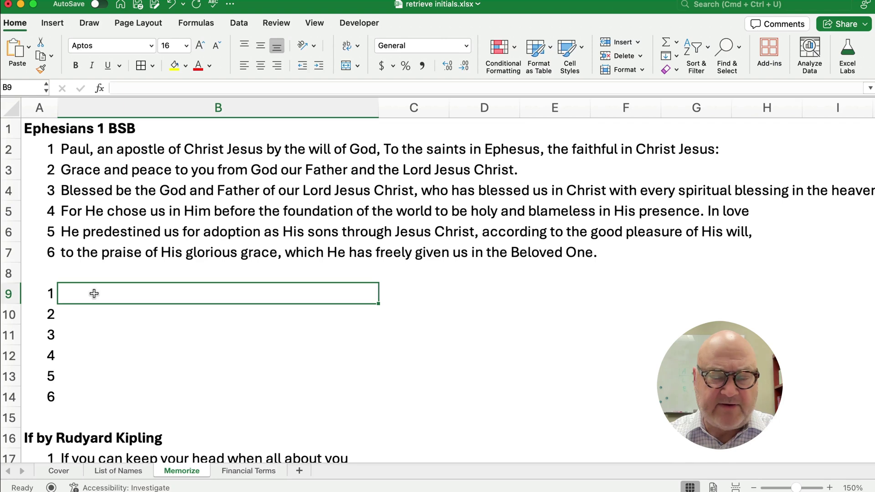
{"action": "scroll", "coordinate": [94, 294], "scroll_direction": "down", "scroll_amount": 5}
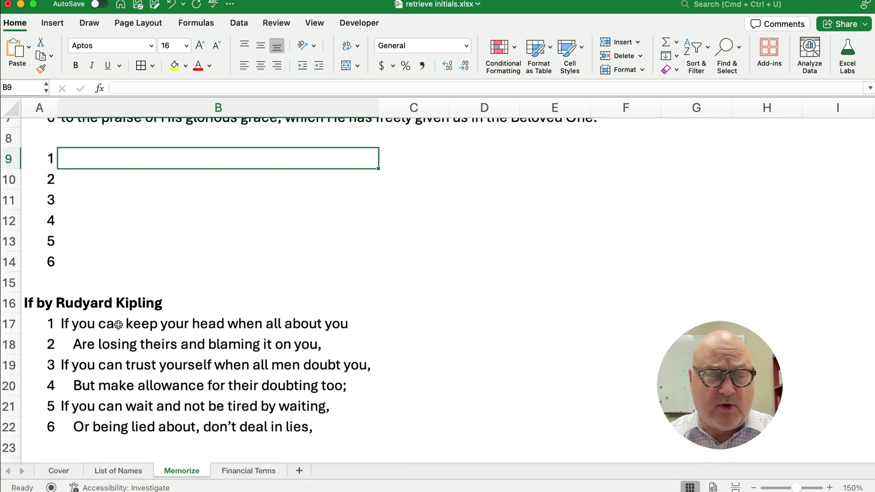
{"action": "scroll", "coordinate": [119, 324], "scroll_direction": "up", "scroll_amount": 5}
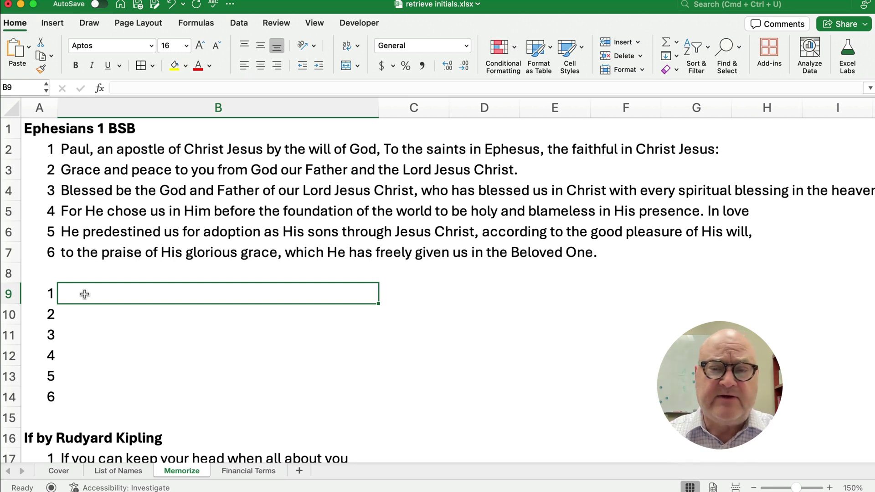
{"action": "left_click", "coordinate": [73, 152]}
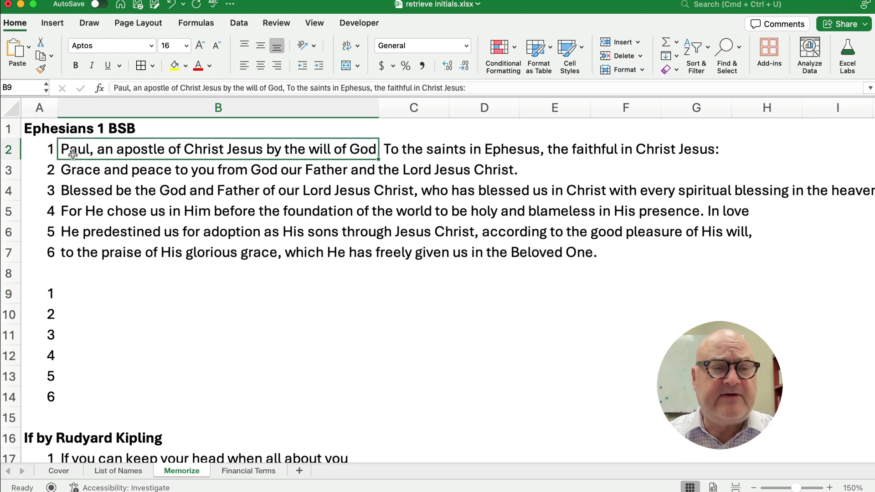
{"action": "left_click_drag", "start_coordinate": [297, 156], "coordinate": [721, 155]}
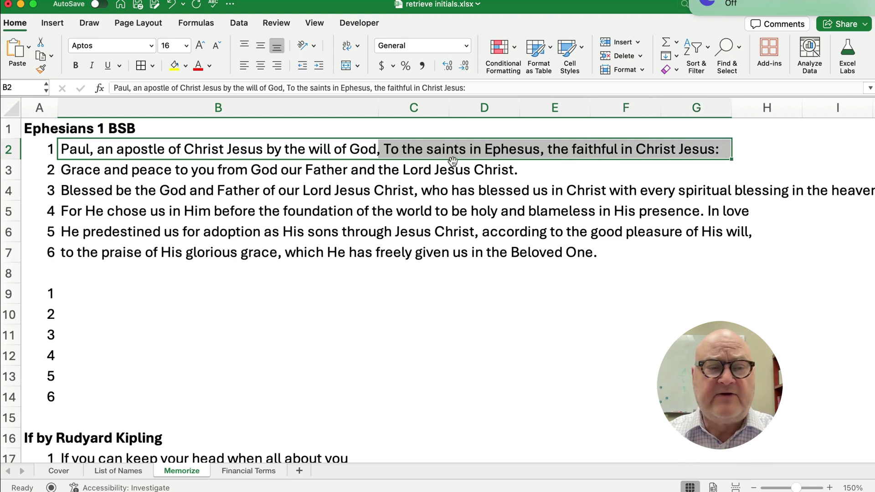
{"action": "left_click", "coordinate": [85, 294]}
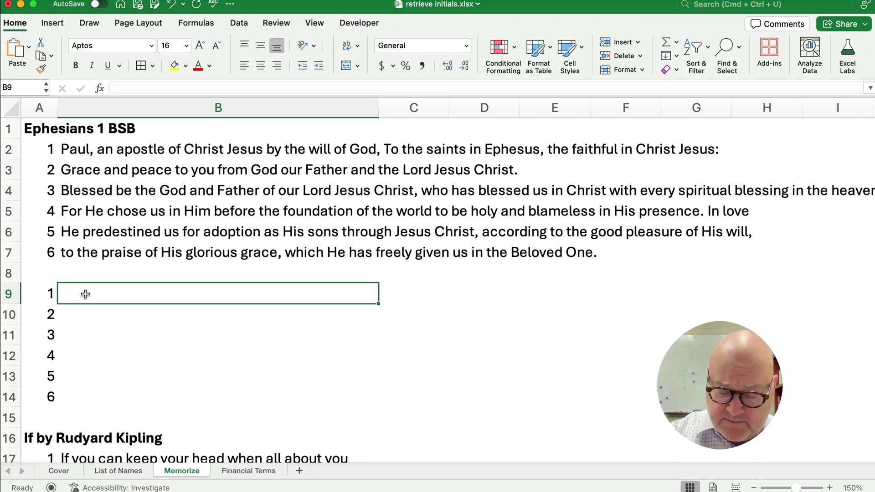
Enter =TEXTSPLIT(B2," ") in B9 so verse 1's words spill across row 9.
{"action": "type", "text": "=text"}
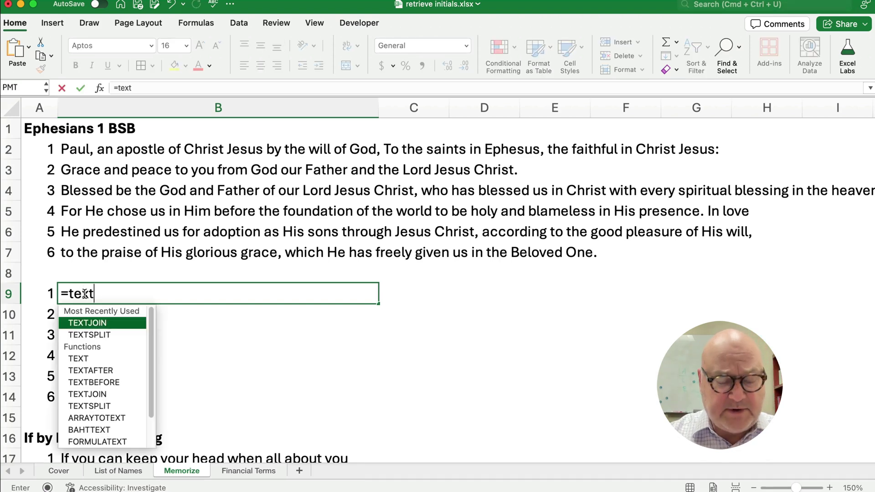
{"action": "type", "text": "s"}
{"action": "key", "text": "Tab"}
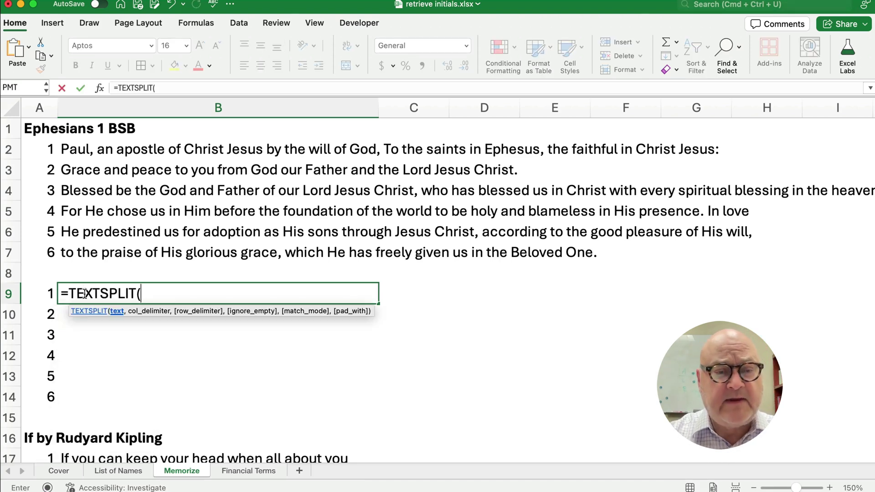
{"action": "left_click", "coordinate": [90, 151]}
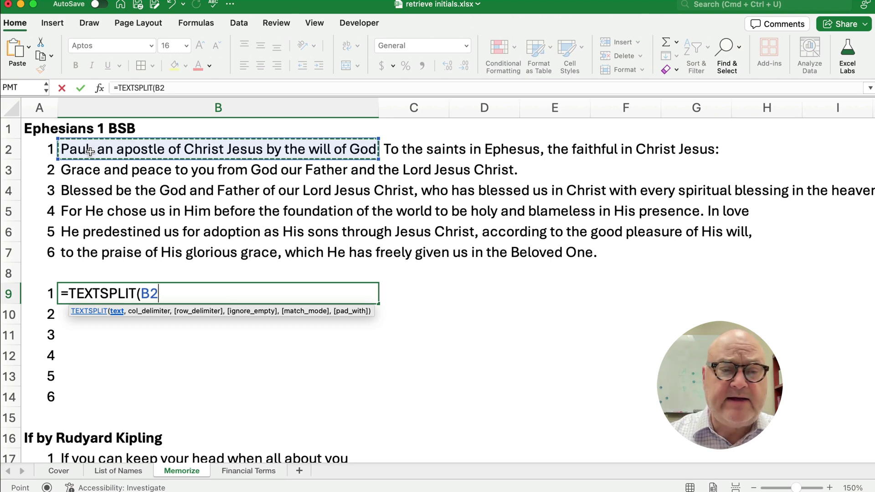
{"action": "type", "text": ","}
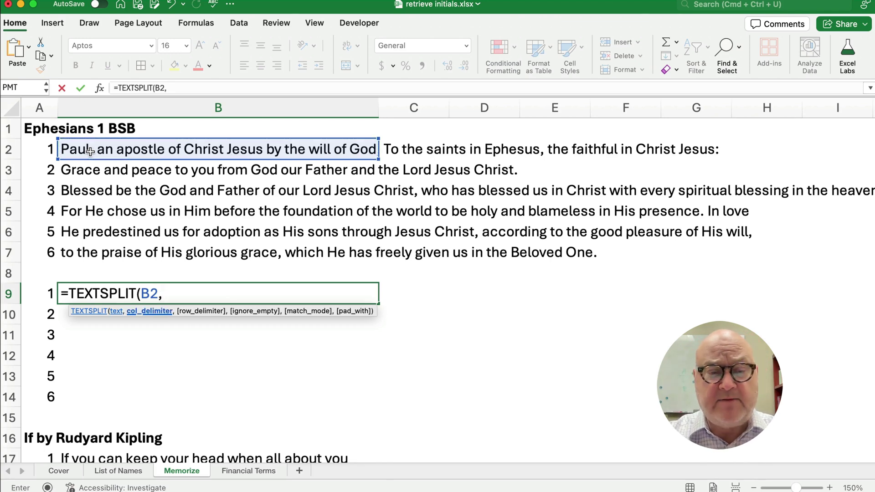
{"action": "type", "text": "\" \""}
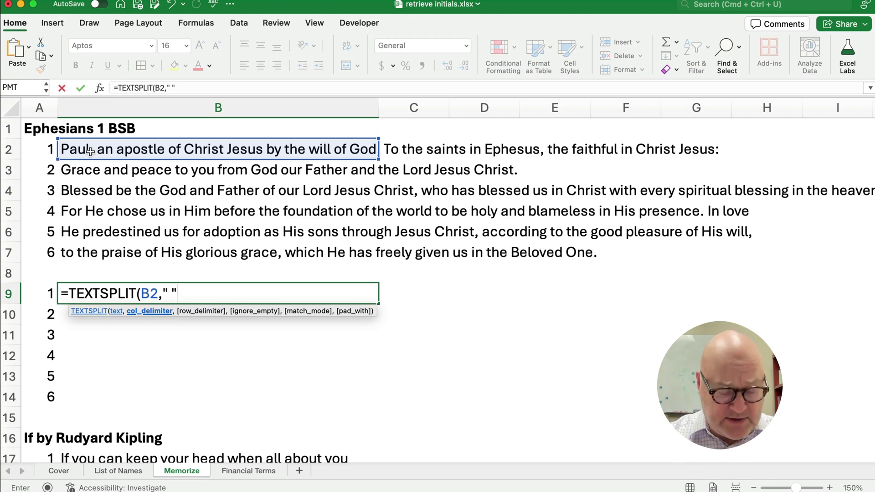
{"action": "type", "text": ")"}
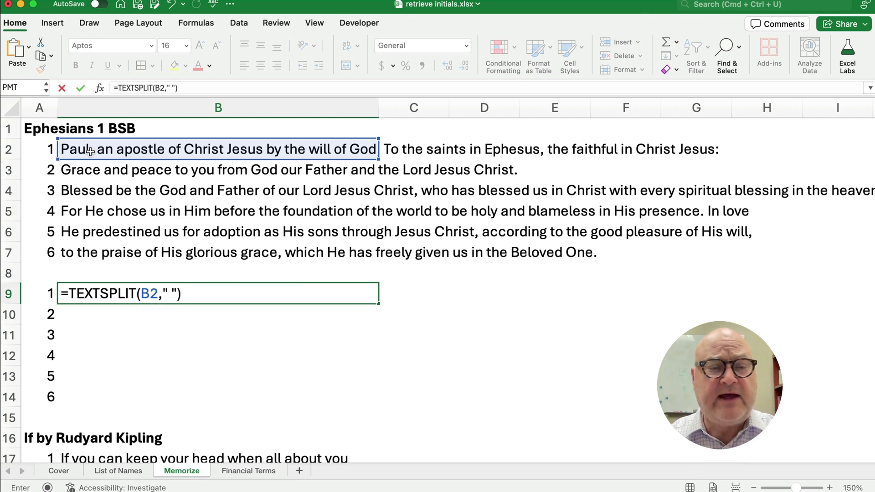
{"action": "key", "text": "Return"}
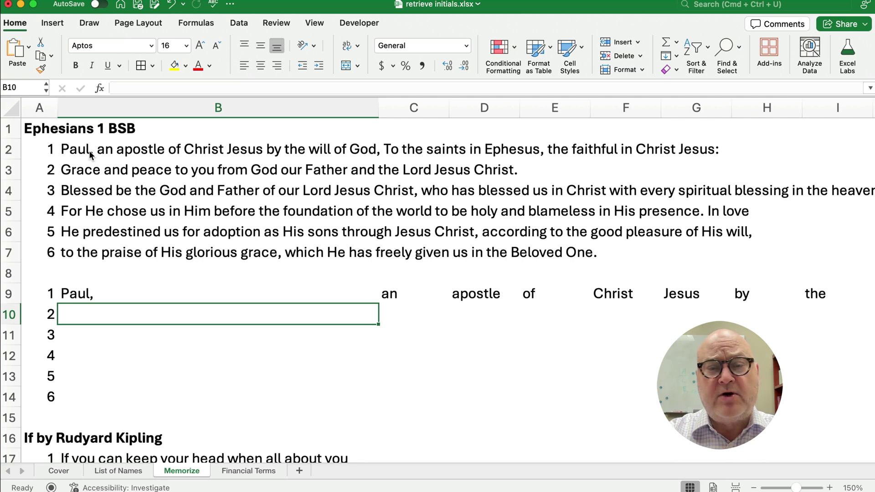
{"action": "left_click", "coordinate": [78, 294]}
{"action": "left_click", "coordinate": [398, 296]}
{"action": "left_click", "coordinate": [102, 295]}
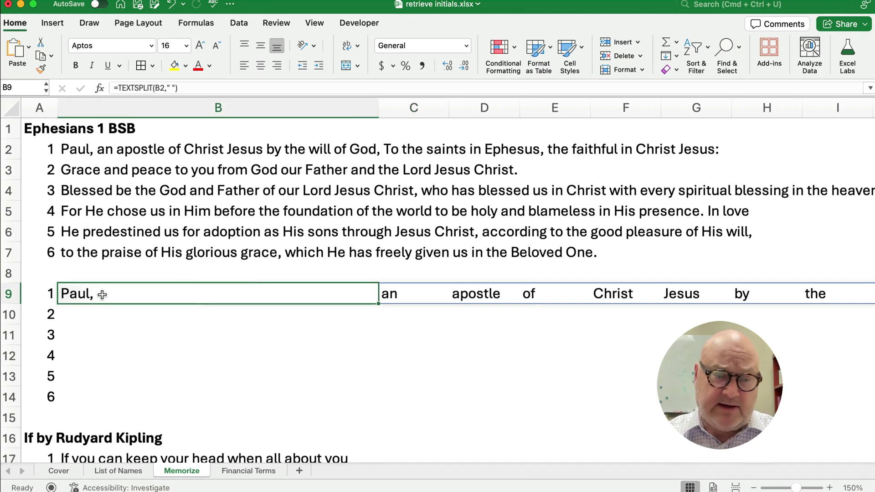
{"action": "left_click_drag", "start_coordinate": [300, 459], "coordinate": [301, 433]}
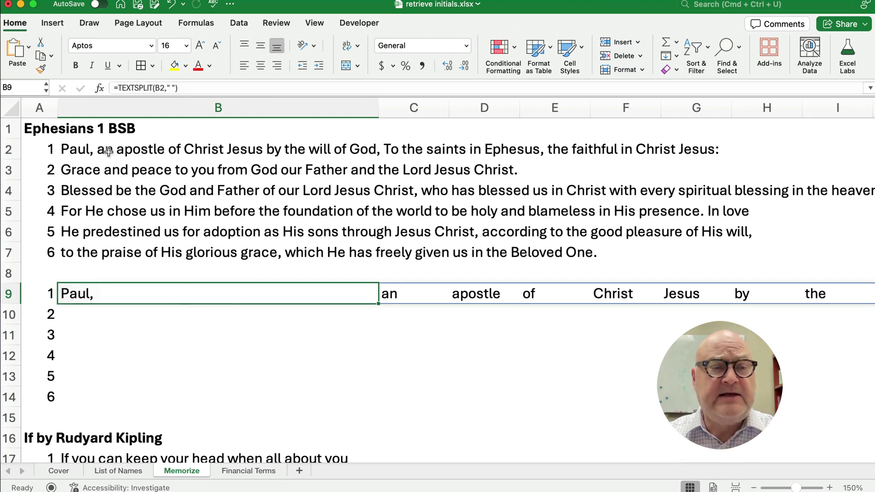
Change B9 to =LEFT(TEXTSPLIT(B2," "),1), showing first letters P, a, a, o, C, J, b, t.
{"action": "left_click", "coordinate": [118, 89]}
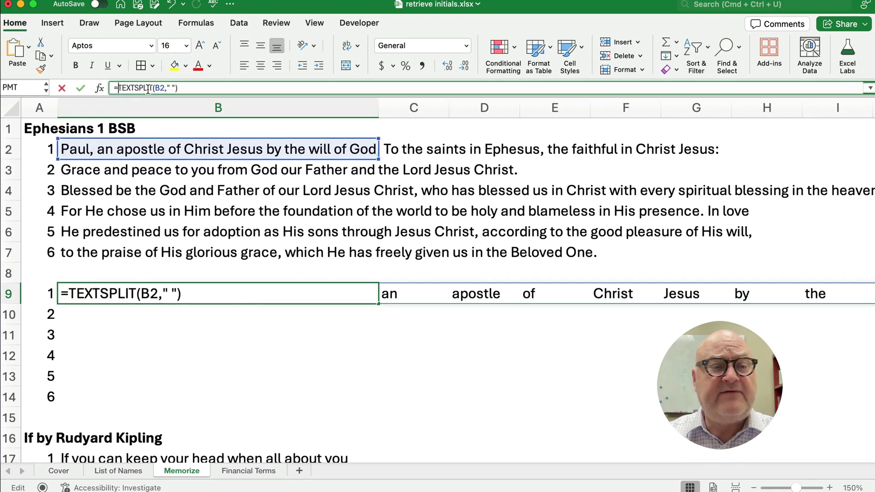
{"action": "type", "text": "left("}
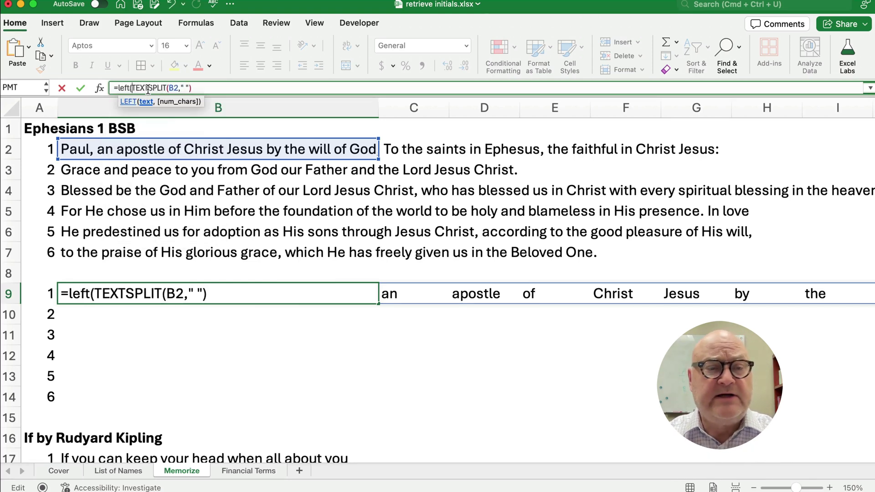
{"action": "left_click_drag", "start_coordinate": [131, 87], "coordinate": [196, 88]}
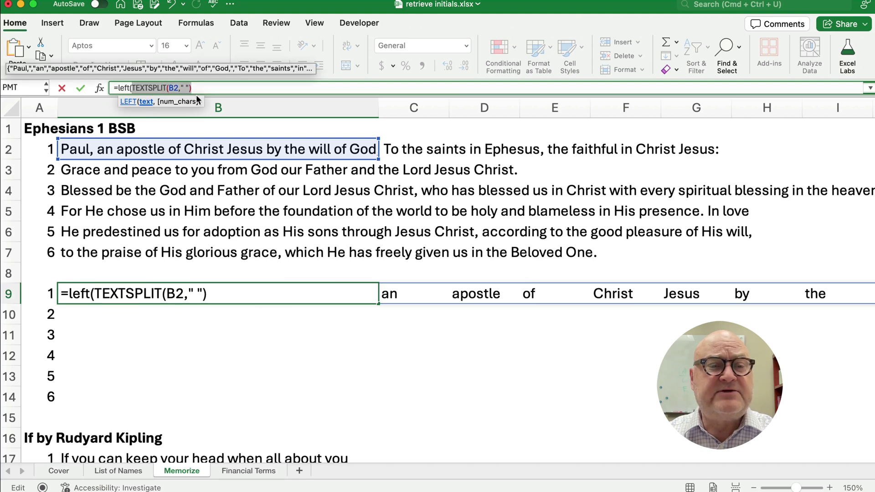
{"action": "left_click", "coordinate": [205, 86]}
{"action": "type", "text": ",1"}
{"action": "key", "text": "shift"}
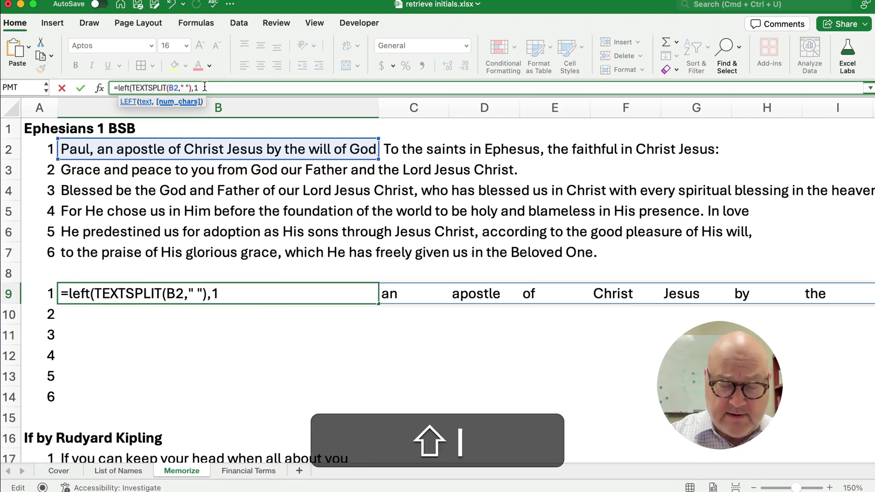
{"action": "type", "text": ")"}
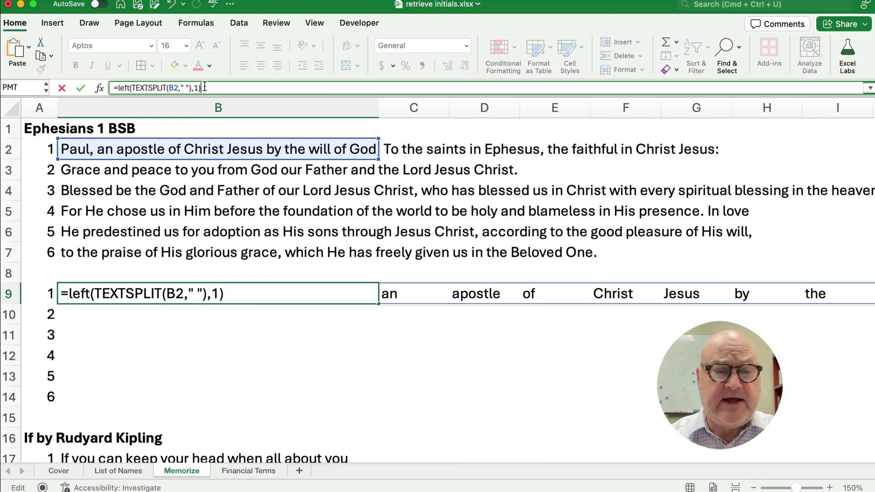
{"action": "key", "text": "Return"}
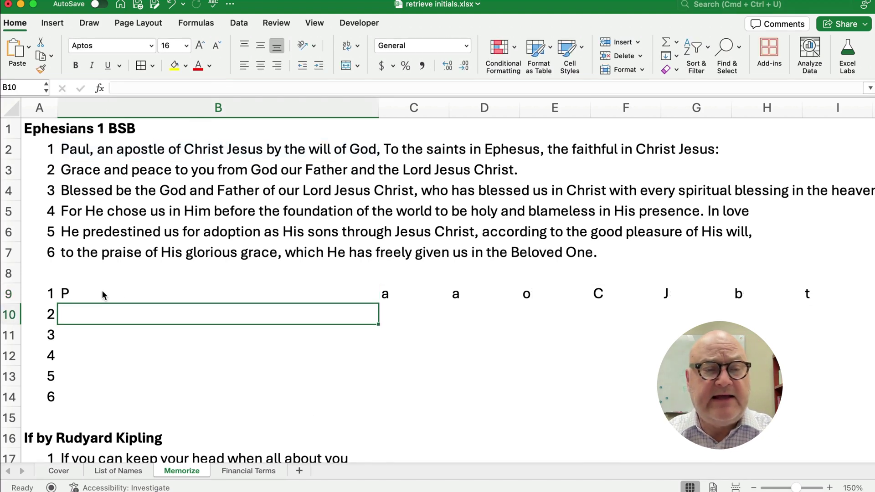
{"action": "left_click", "coordinate": [104, 294]}
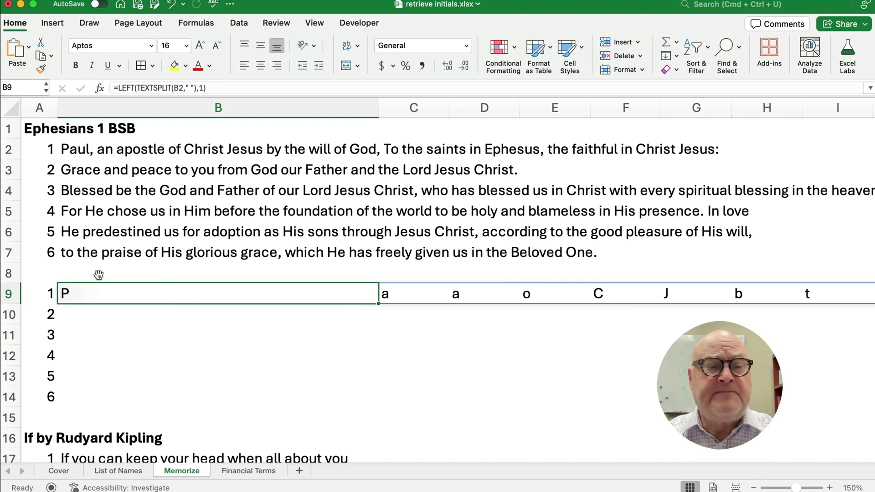
Wrap B9's formula in TEXTJOIN(" ",TRUE,…) to join verse 1's first letters with spaces.
{"action": "left_click", "coordinate": [118, 90]}
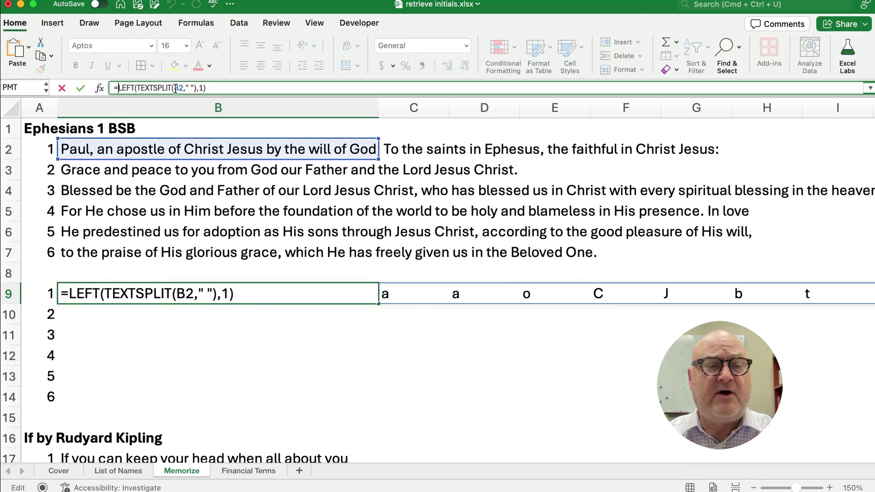
{"action": "type", "text": "textj"}
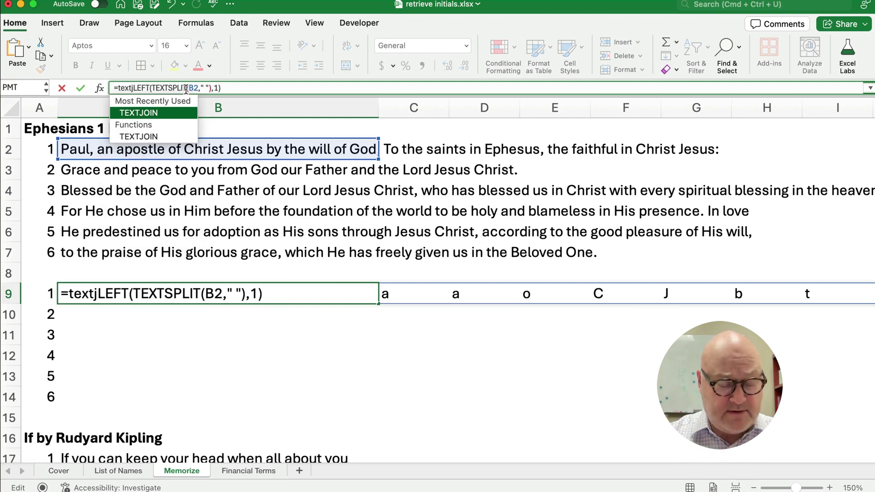
{"action": "key", "text": "Tab"}
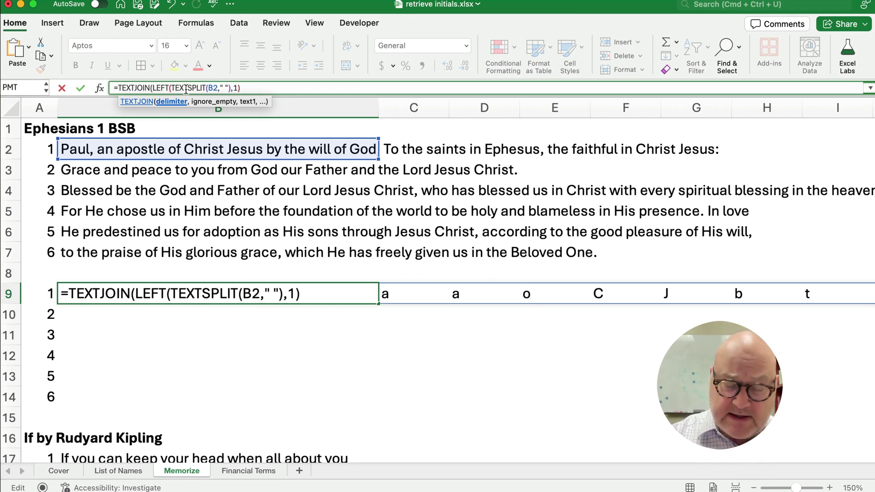
{"action": "type", "text": "\" \""}
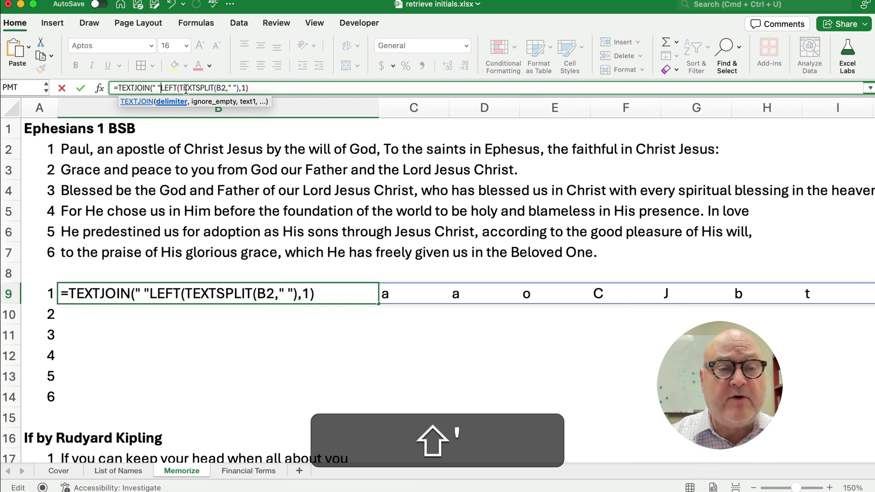
{"action": "type", "text": ","}
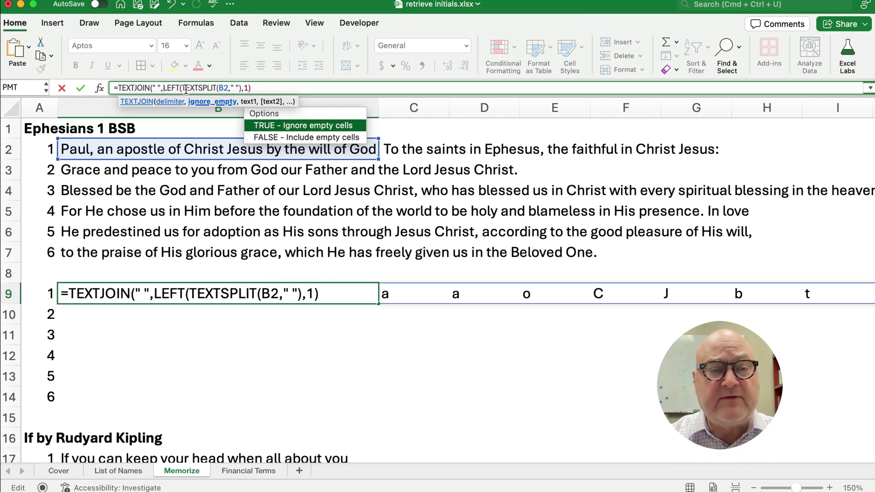
{"action": "type", "text": "ue"}
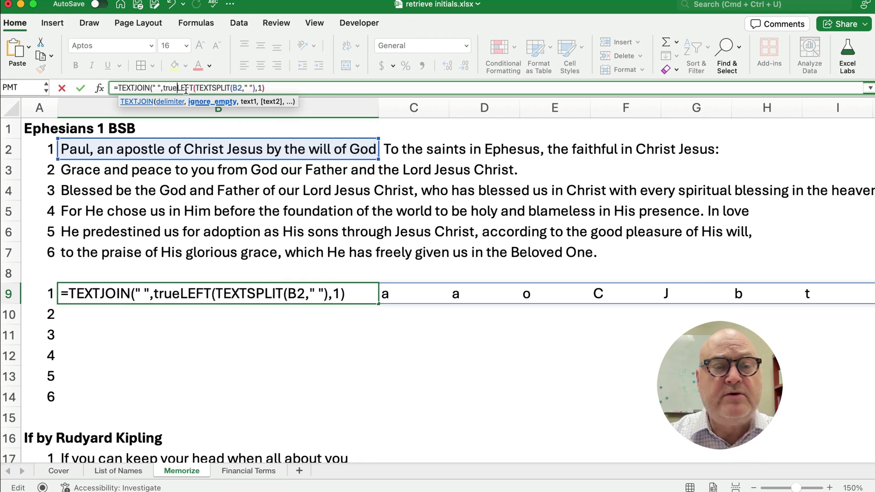
{"action": "type", "text": ","}
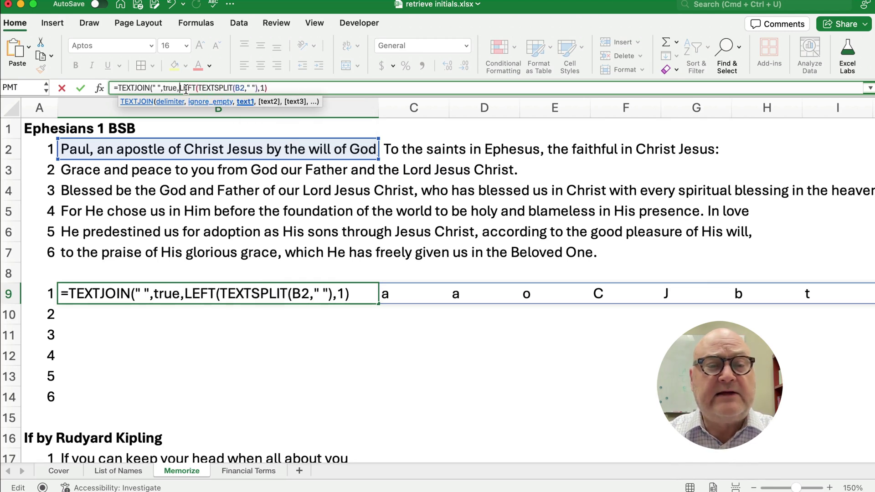
{"action": "left_click", "coordinate": [242, 101]}
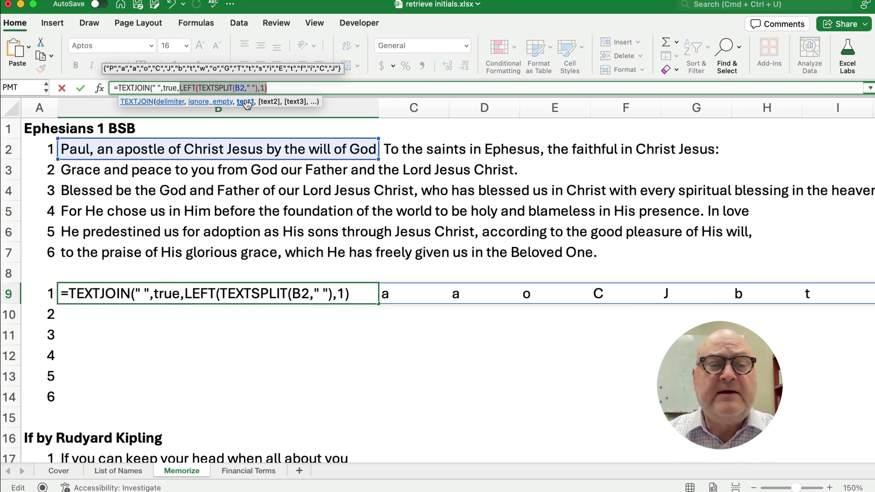
{"action": "left_click", "coordinate": [281, 88]}
{"action": "key", "text": "shift"}
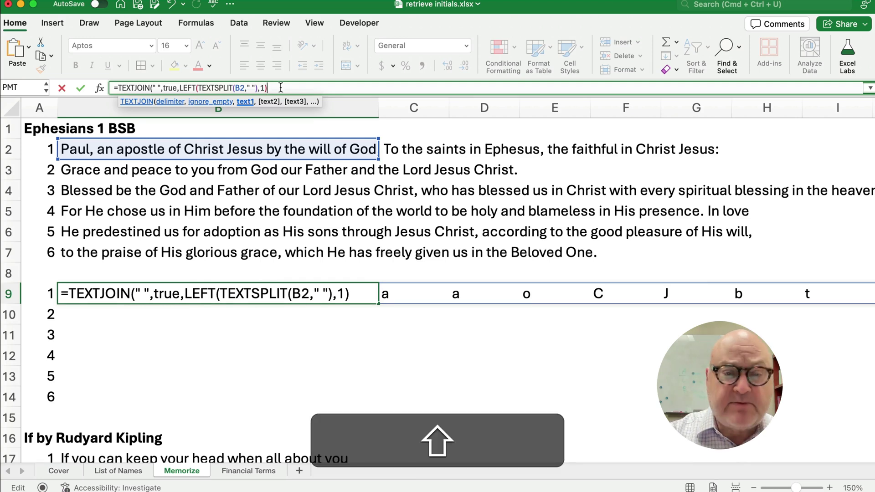
{"action": "type", "text": ")"}
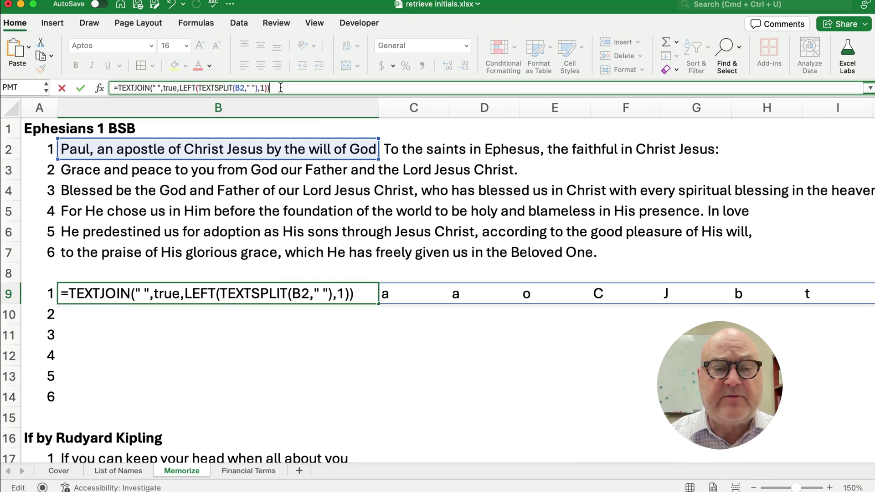
{"action": "key", "text": "Return"}
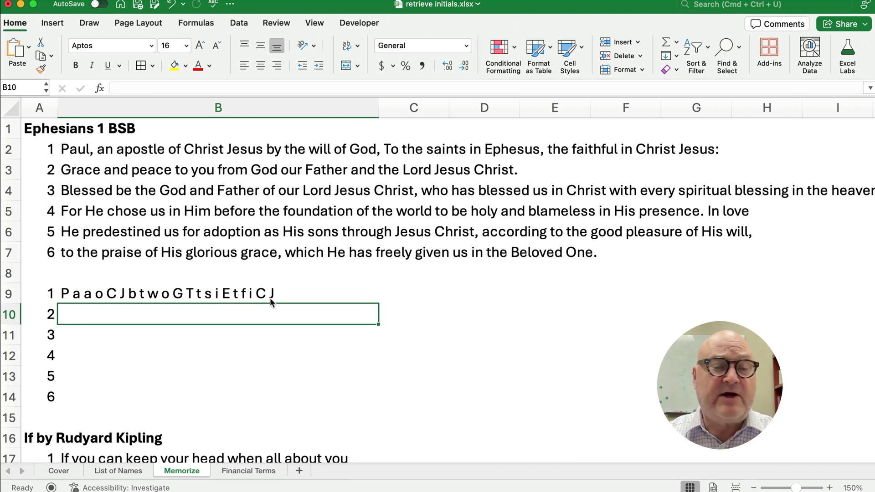
Fill the B9 initials formula down through B14, then copy B9.
{"action": "left_click", "coordinate": [118, 296]}
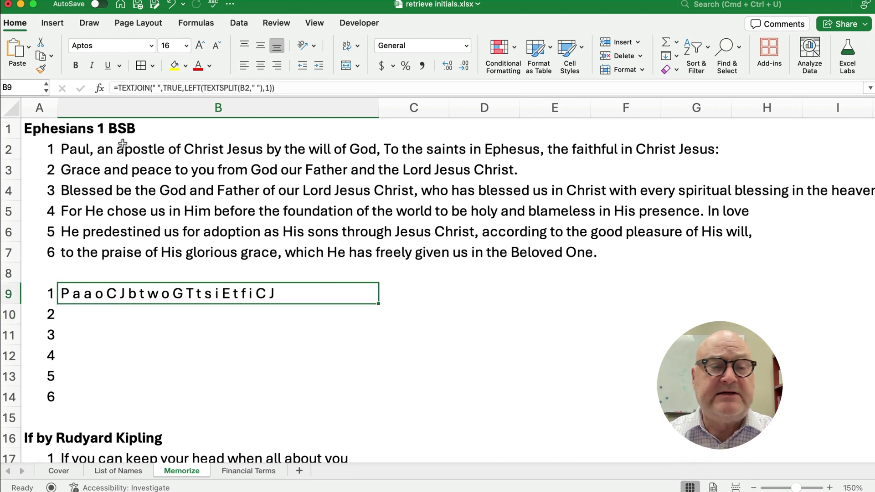
{"action": "left_click", "coordinate": [72, 151]}
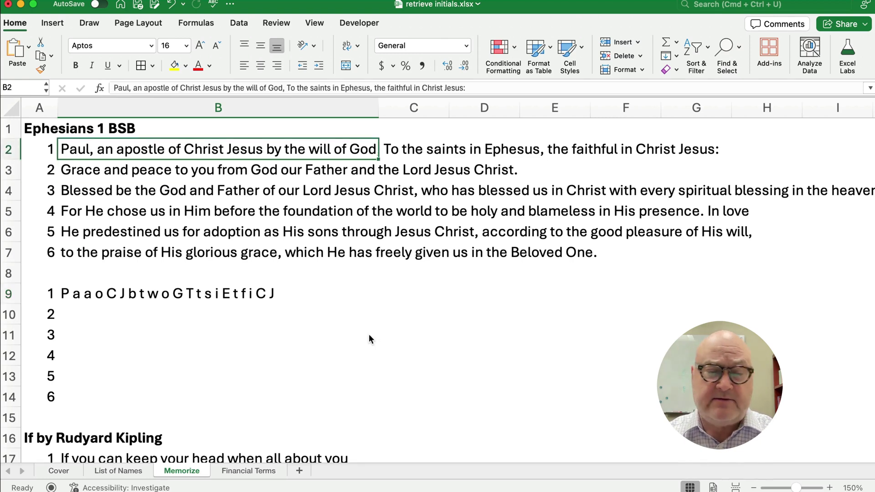
{"action": "left_click", "coordinate": [82, 312]}
{"action": "left_click", "coordinate": [88, 294]}
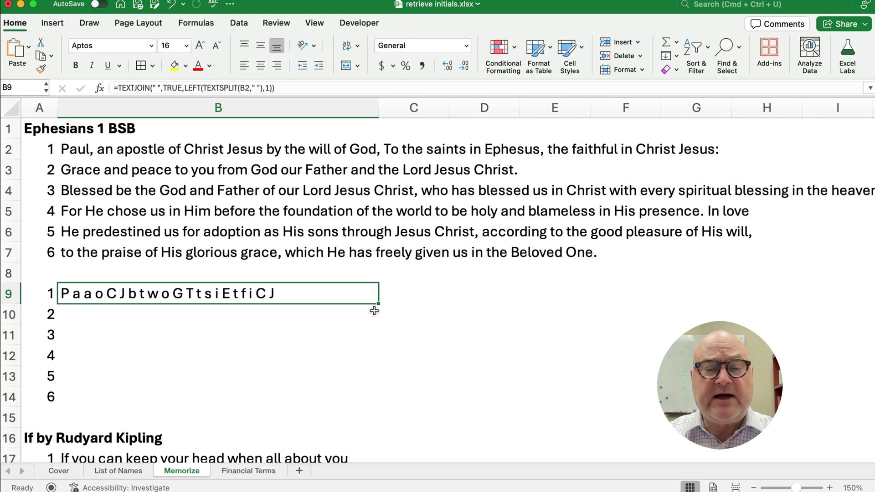
{"action": "left_click_drag", "start_coordinate": [378, 303], "coordinate": [379, 398]}
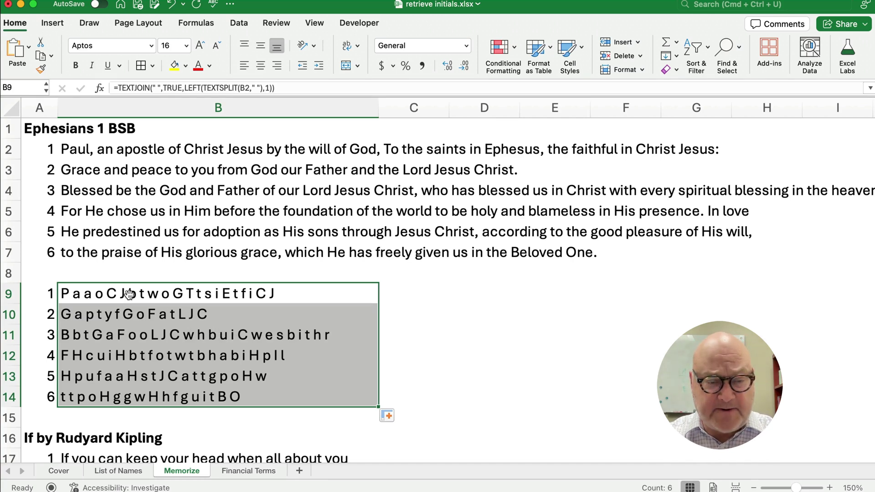
{"action": "left_click", "coordinate": [109, 296]}
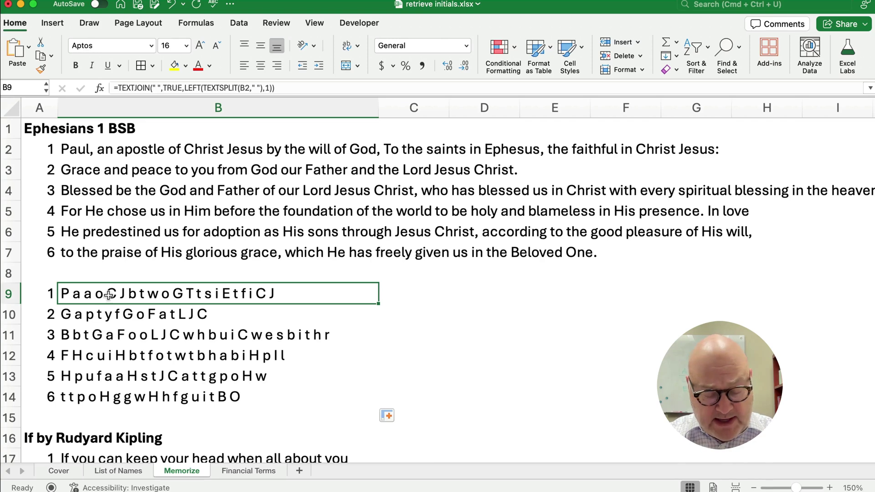
{"action": "key", "text": "super+c"}
Paste the initials formula into C17 and replace its C10 reference with B17.
{"action": "scroll", "coordinate": [460, 321], "scroll_direction": "down", "scroll_amount": 5}
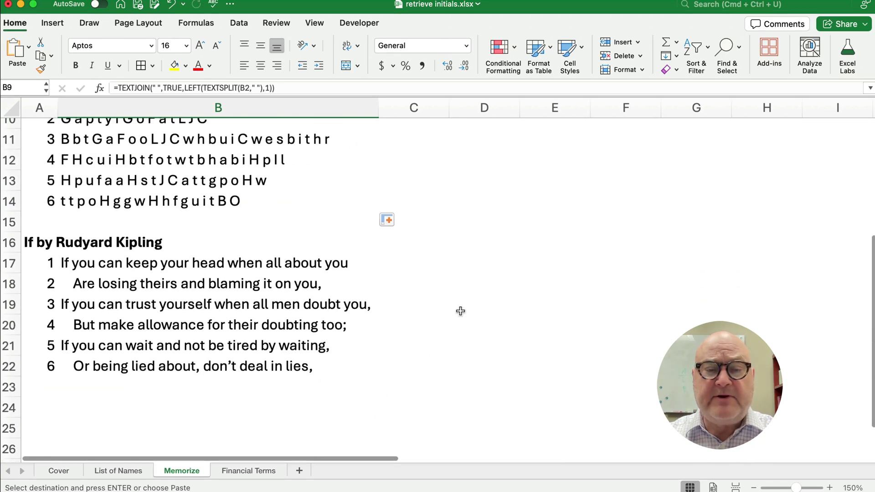
{"action": "left_click", "coordinate": [416, 267]}
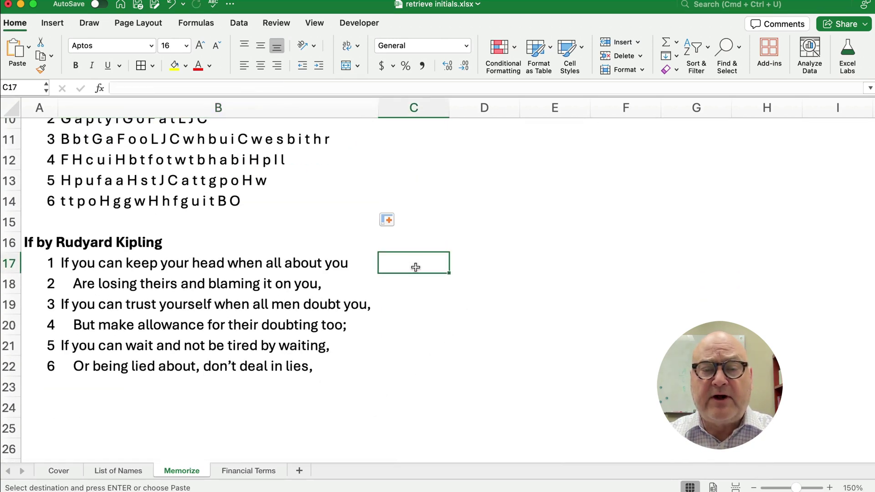
{"action": "key", "text": "super+v"}
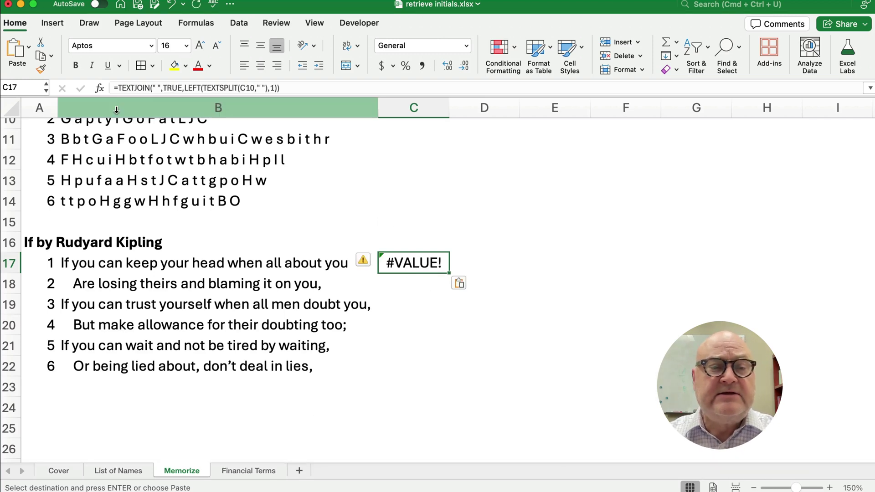
{"action": "left_click", "coordinate": [222, 87]}
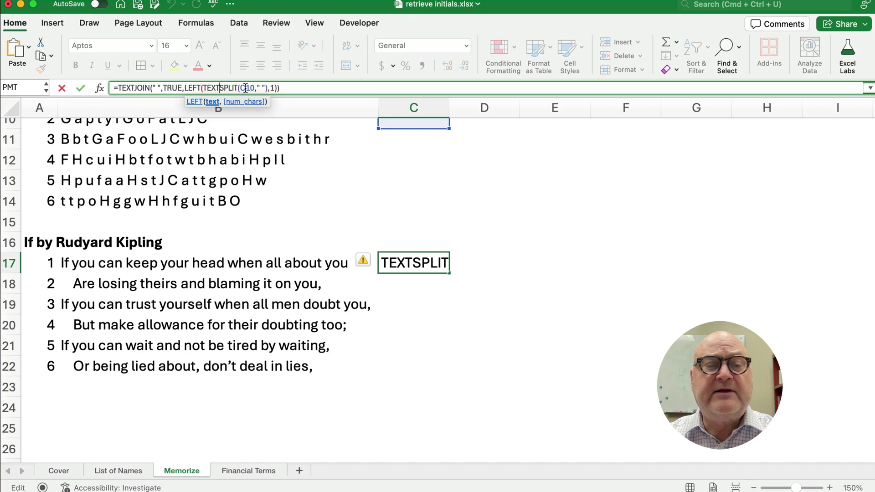
{"action": "left_click", "coordinate": [245, 88]}
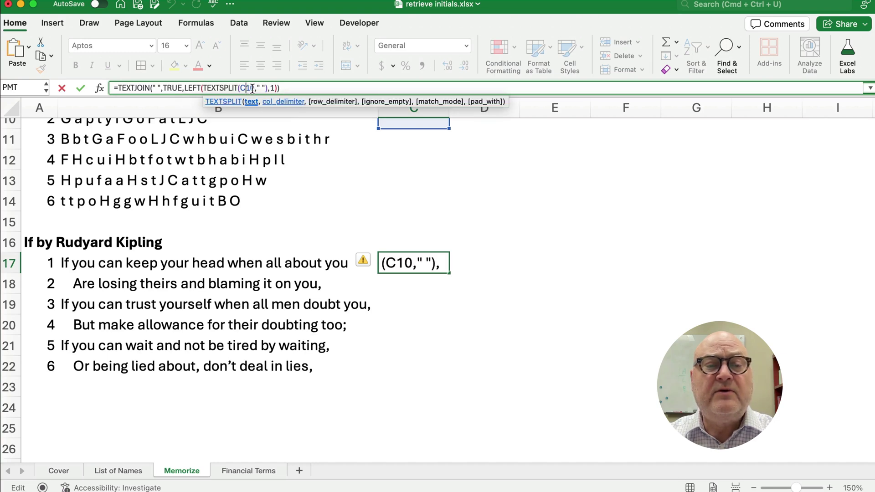
{"action": "double_click", "coordinate": [250, 88]}
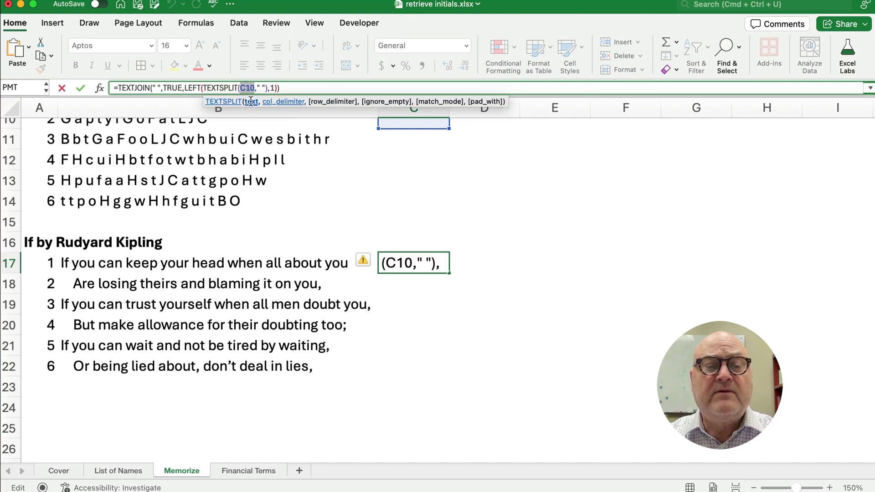
{"action": "left_click", "coordinate": [113, 266]}
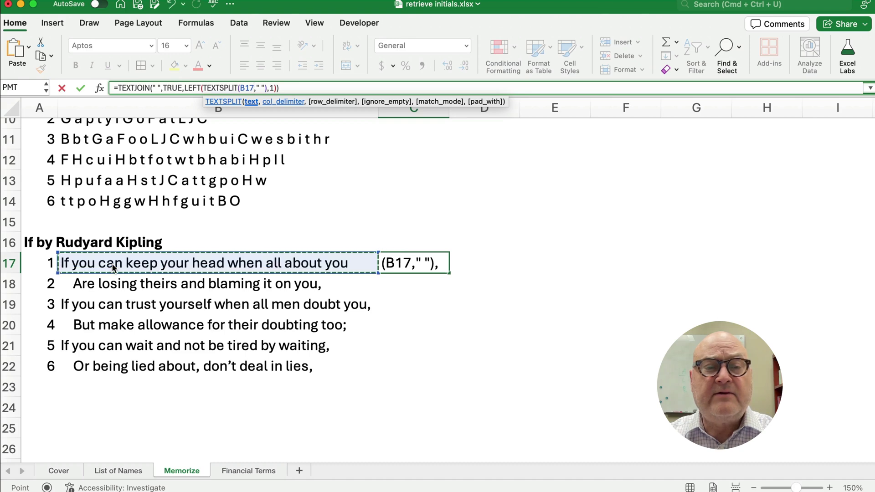
{"action": "key", "text": "Return"}
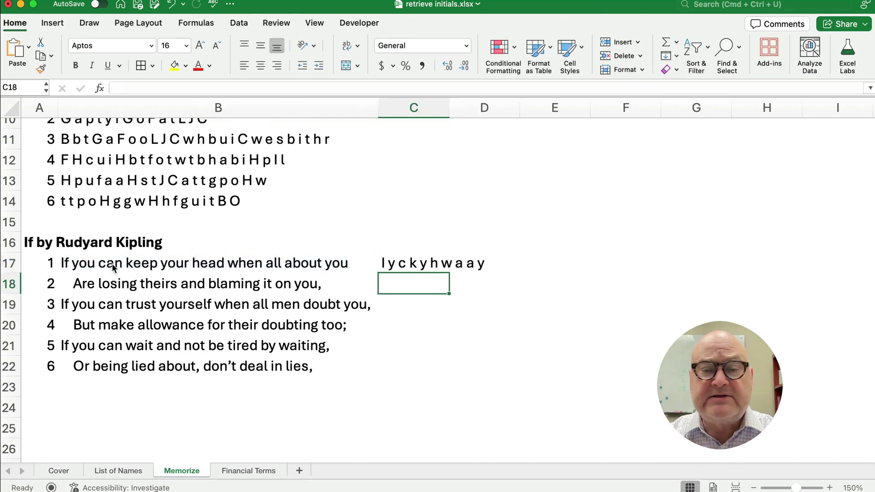
{"action": "key", "text": "Up"}
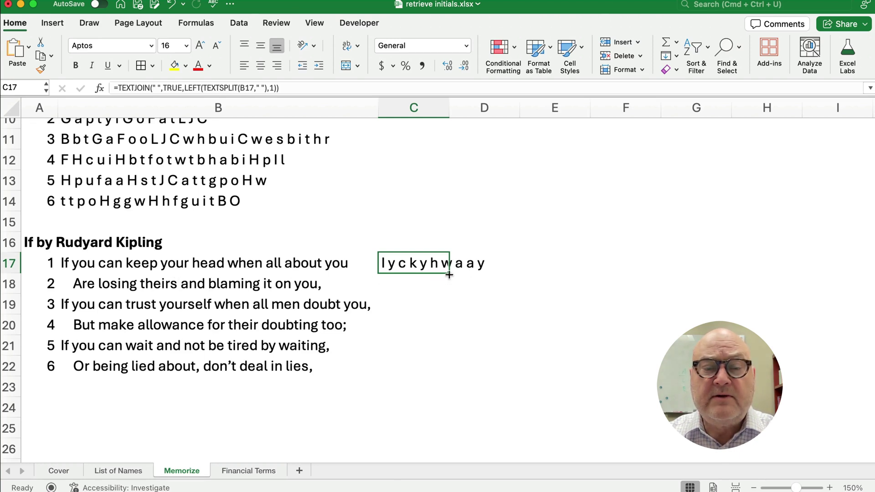
Fill C17's initials formula down through C22 for the remaining Kipling lines.
{"action": "left_click_drag", "start_coordinate": [450, 273], "coordinate": [450, 373]}
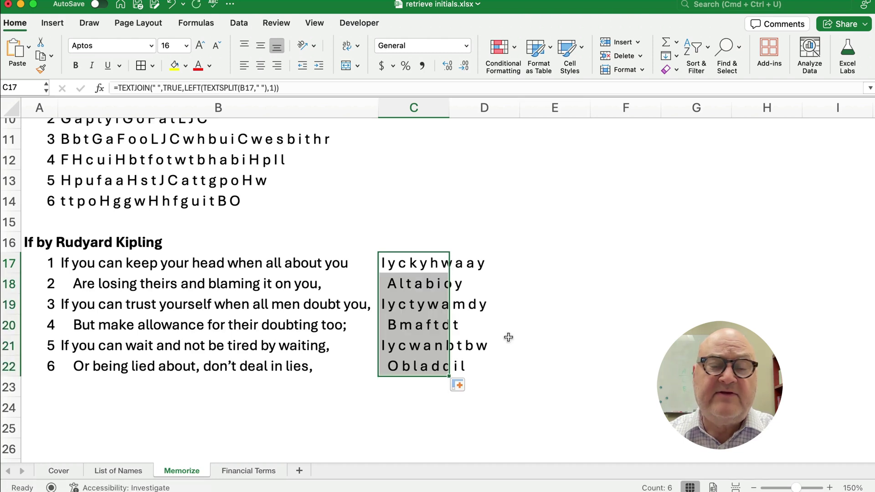
{"action": "left_click", "coordinate": [423, 413]}
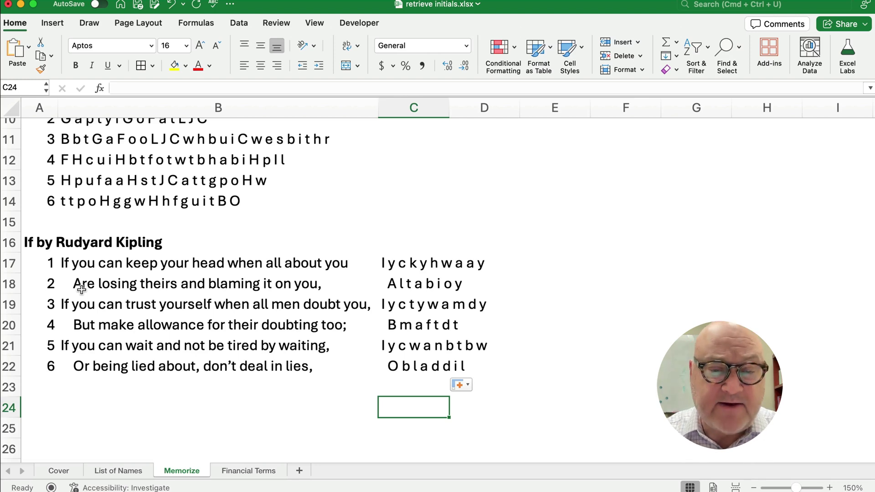
Copy the Kipling initials in C17:C22 and paste them into F17:F22 as values only.
{"action": "left_click_drag", "start_coordinate": [416, 264], "coordinate": [423, 360]}
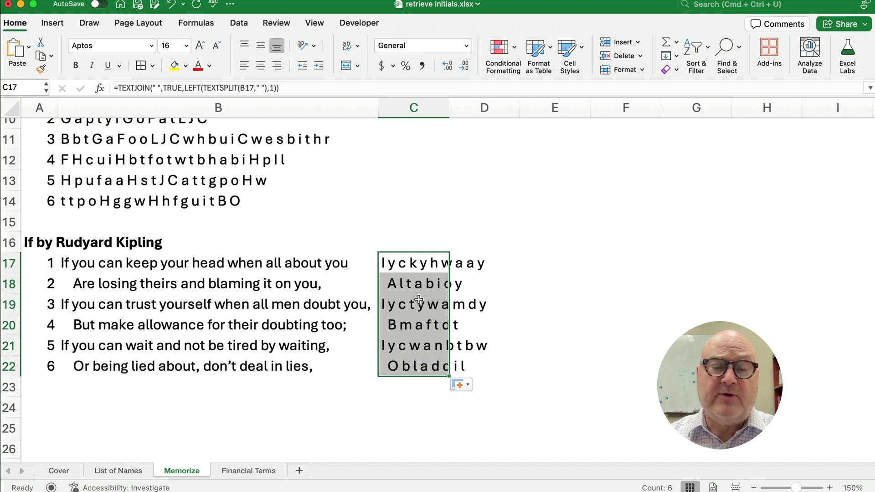
{"action": "right_click", "coordinate": [417, 283]}
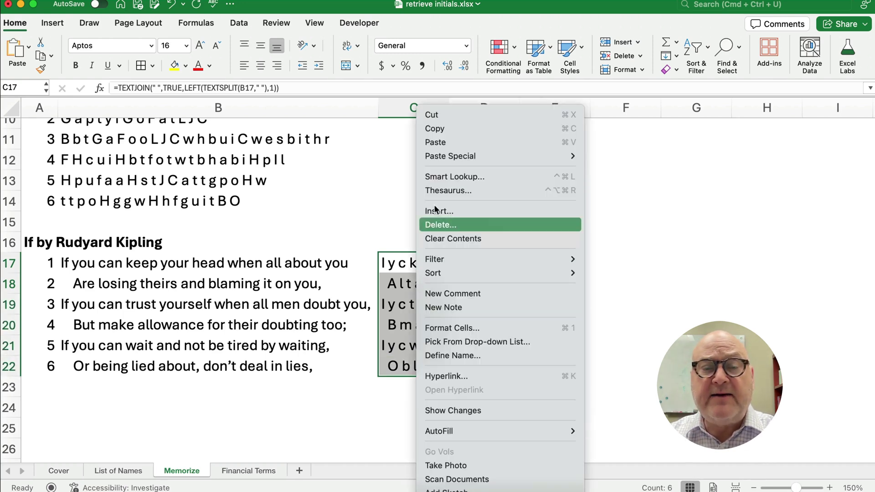
{"action": "left_click", "coordinate": [438, 128]}
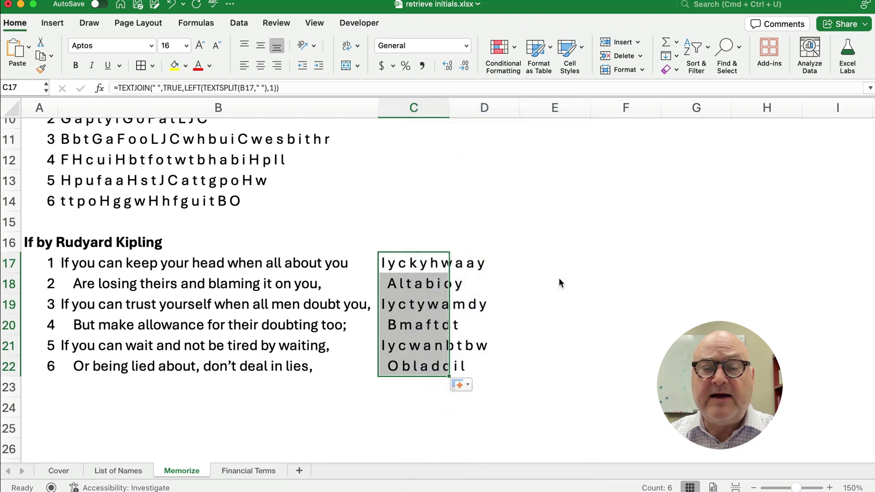
{"action": "left_click", "coordinate": [620, 263]}
{"action": "right_click", "coordinate": [623, 262]}
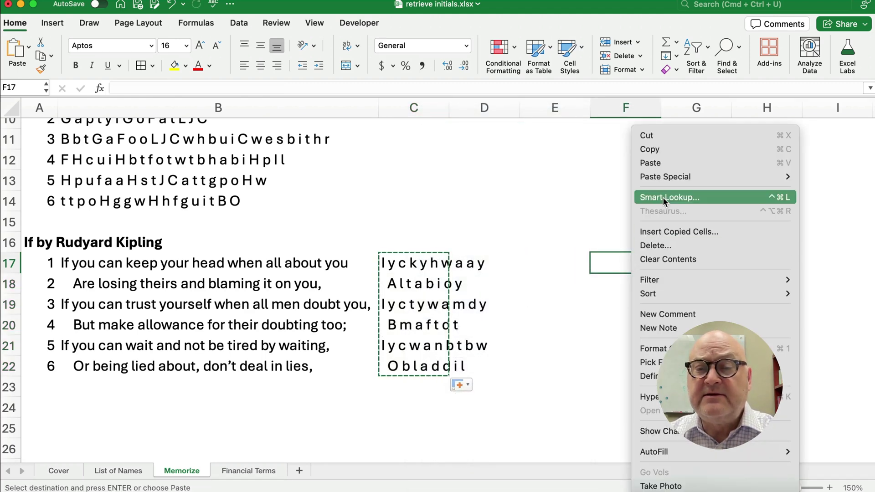
{"action": "mouse_move", "coordinate": [668, 179]}
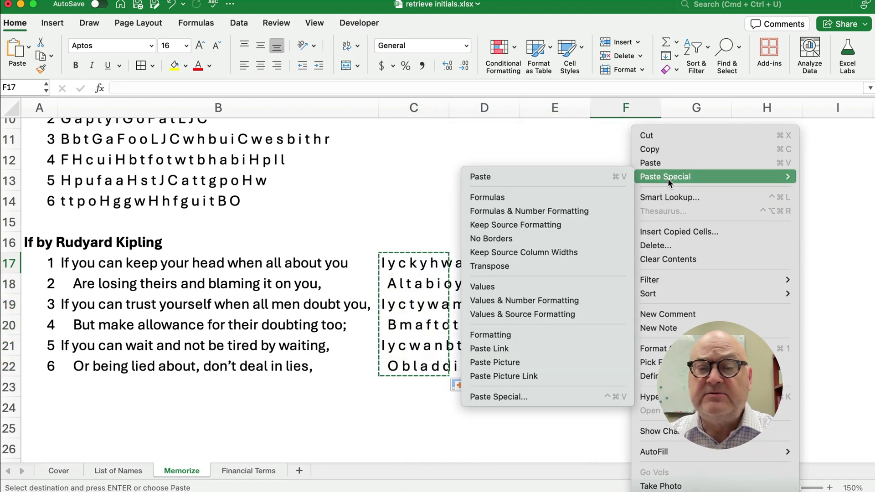
{"action": "left_click", "coordinate": [519, 286]}
{"action": "left_click", "coordinate": [796, 386]}
{"action": "left_click", "coordinate": [612, 265]}
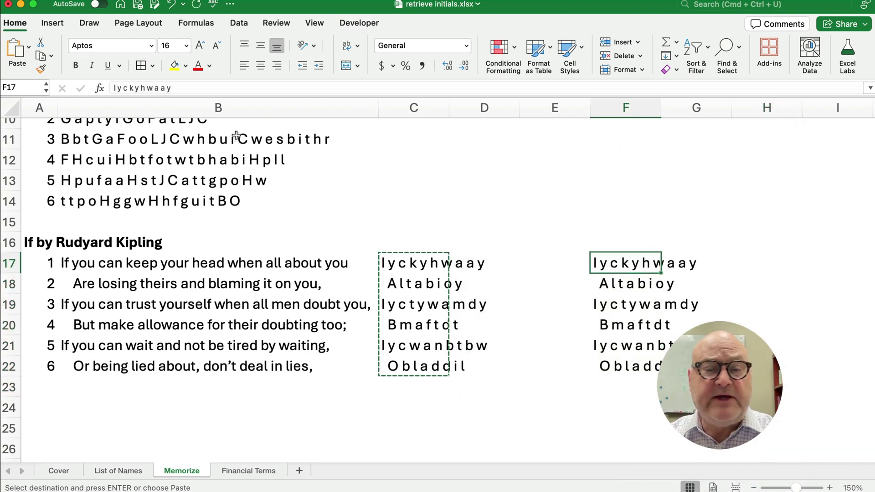